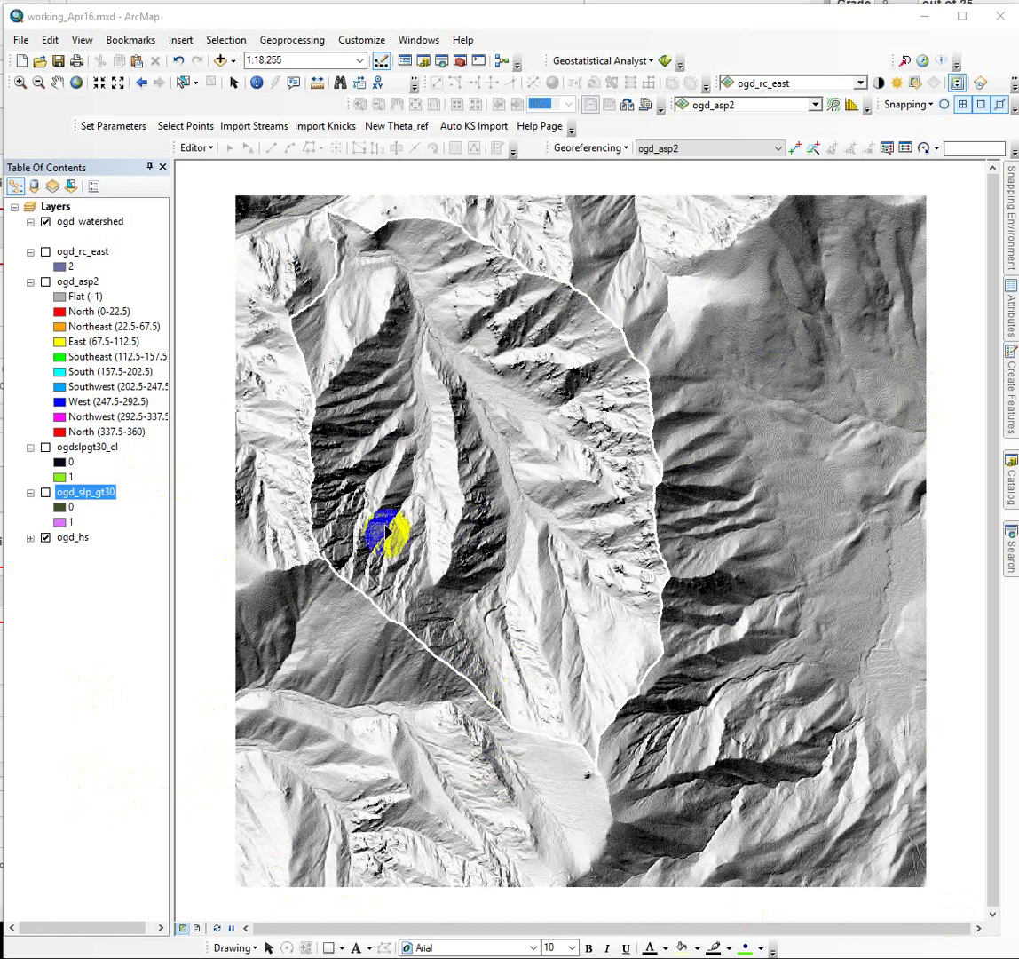
Give the ogd_watershed layer a hollow symbol with a yellow outline of width 2.00.
left_click(71, 233)
left_click(70, 236)
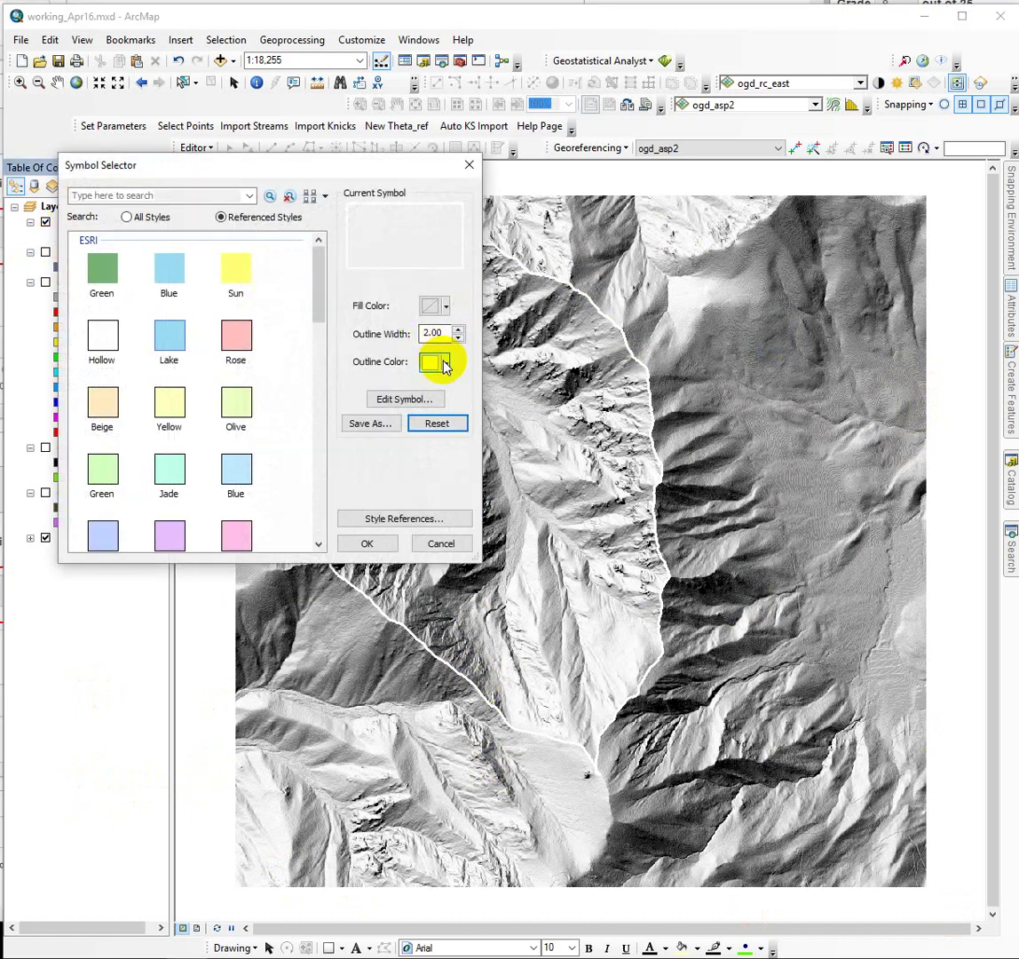
left_click(445, 362)
left_click(486, 421)
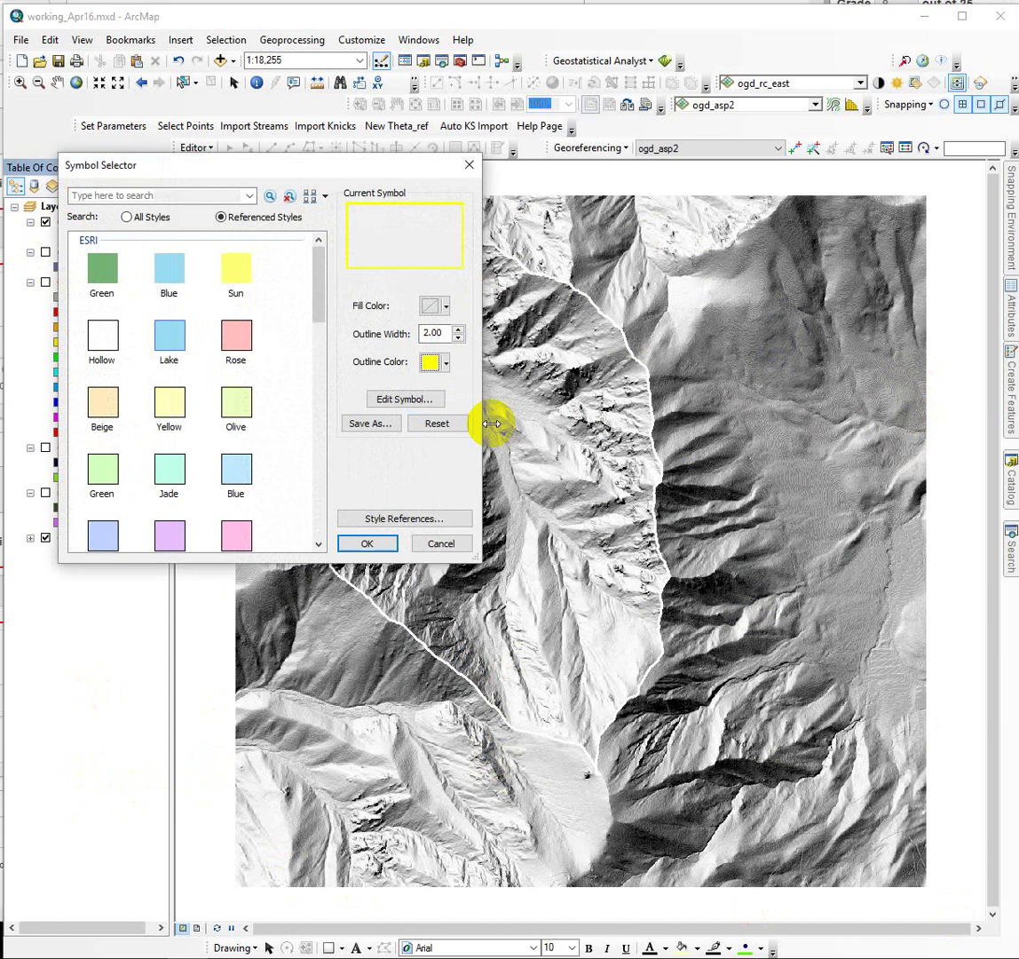
left_click(361, 542)
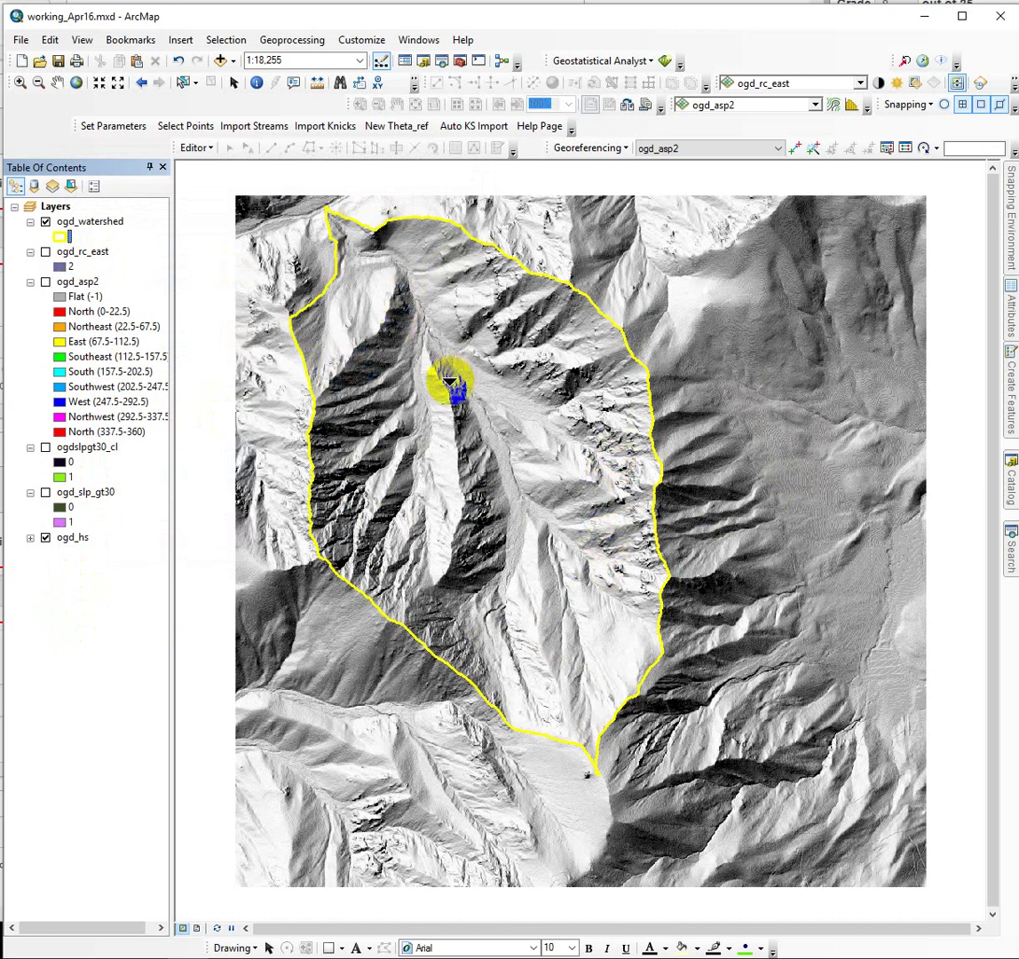
left_click(341, 433)
left_click(346, 551)
left_click(761, 564)
left_click(401, 325)
left_click(353, 364)
left_click(409, 512)
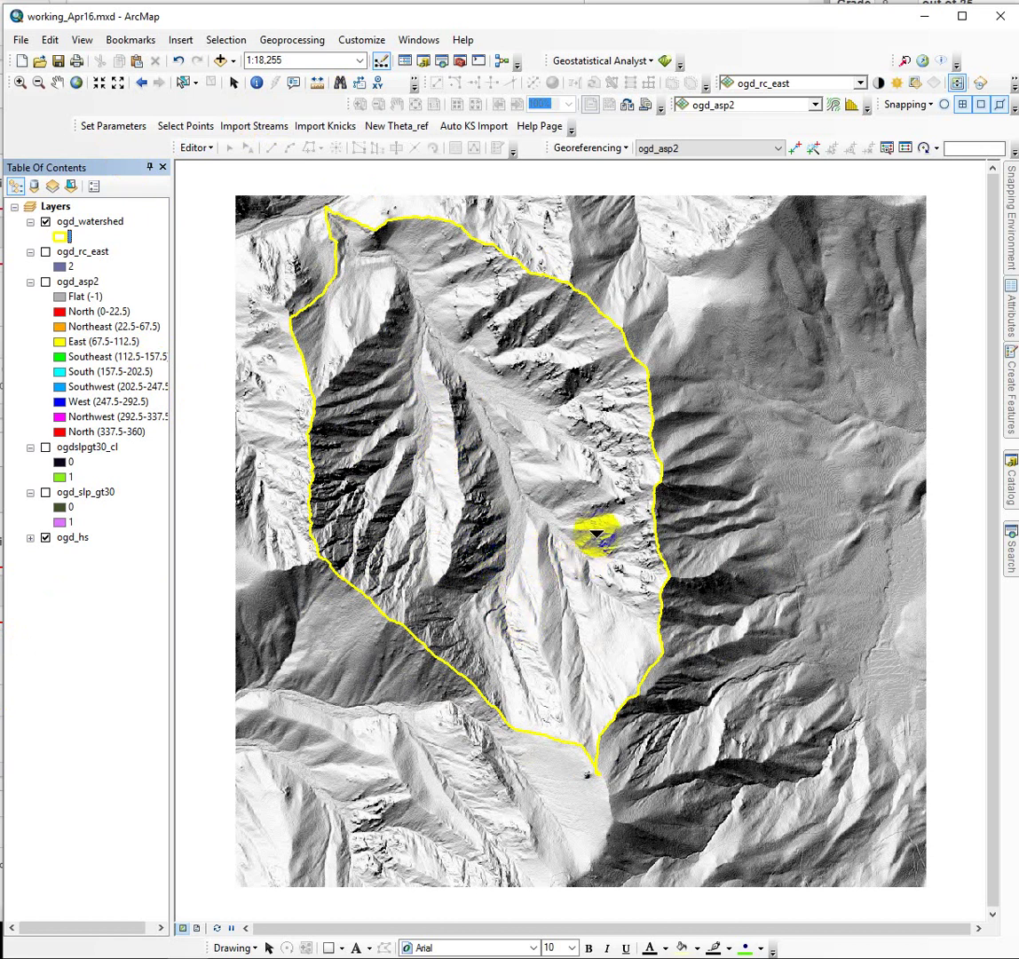
Display the ogd_asp2 aspect classes and switch to the Identify tool.
left_click(45, 282)
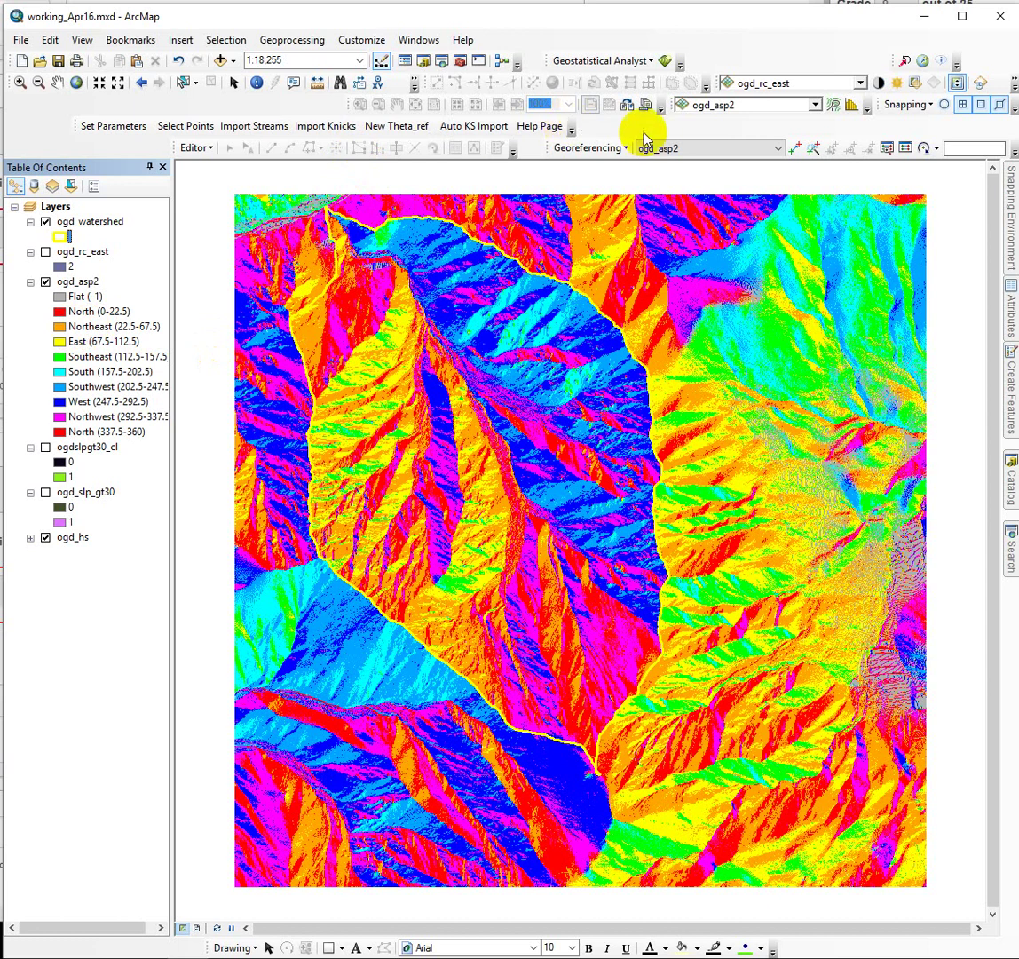
left_click(256, 82)
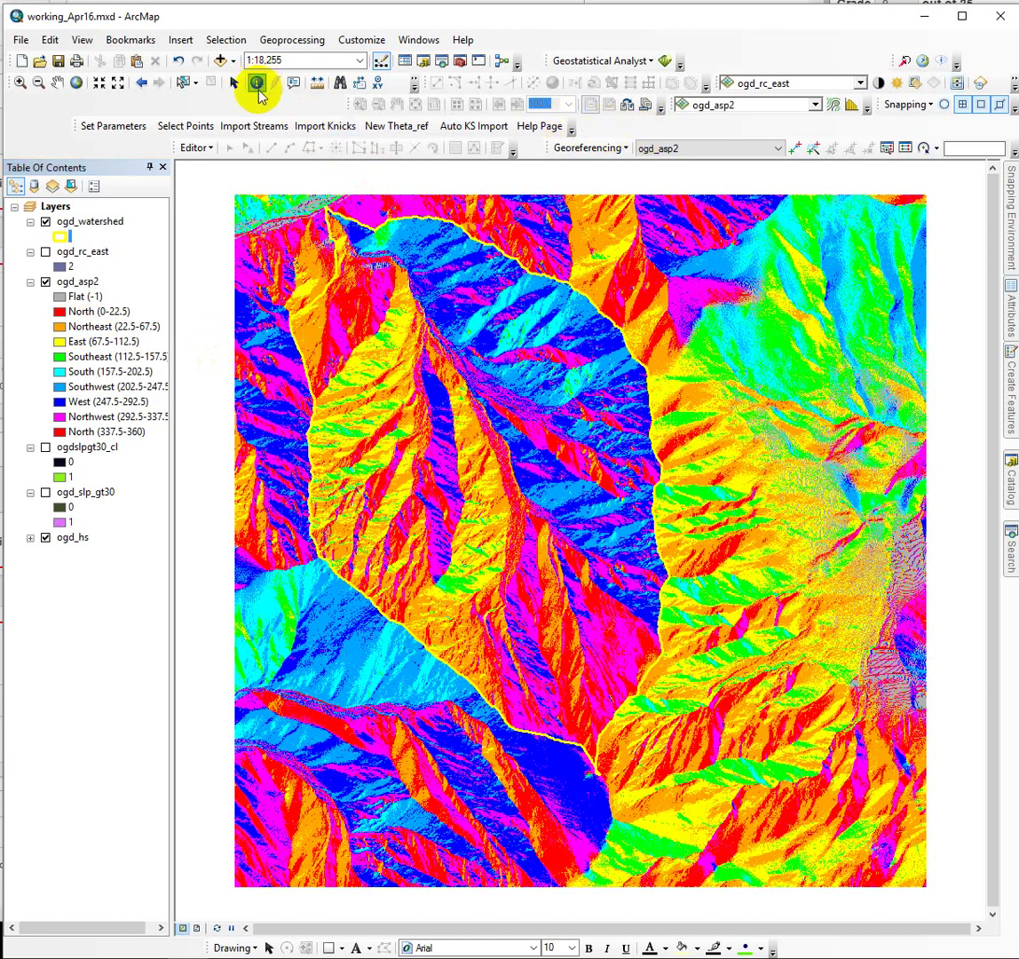
left_click(311, 335)
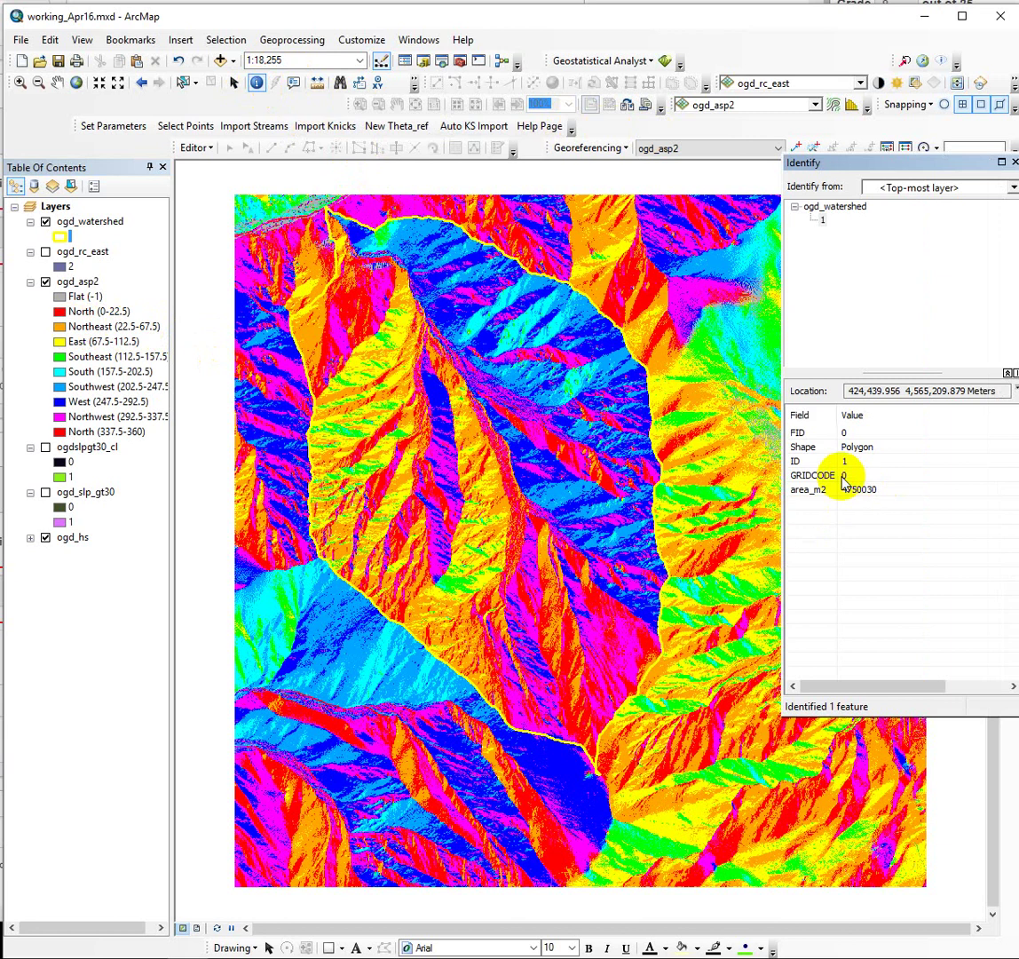
left_click(939, 164)
left_click_drag(939, 163, 875, 162)
left_click(949, 186)
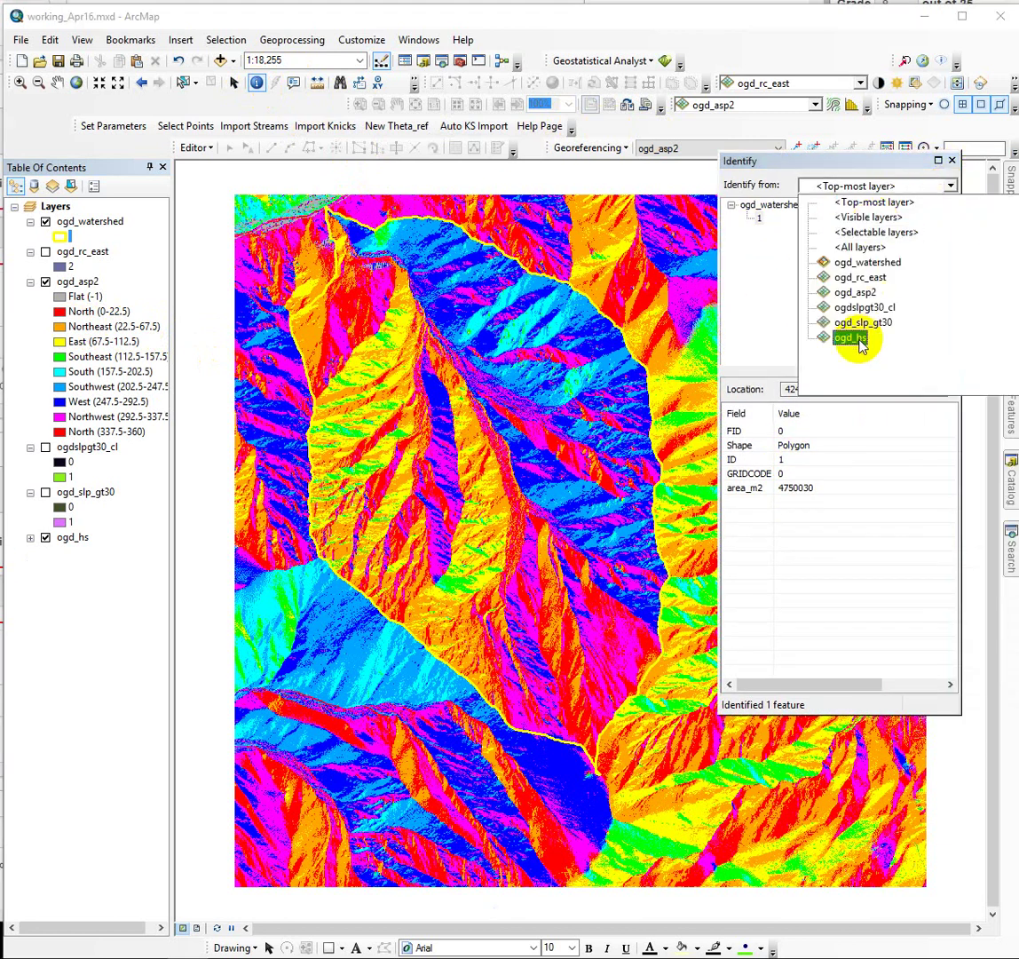
left_click(848, 292)
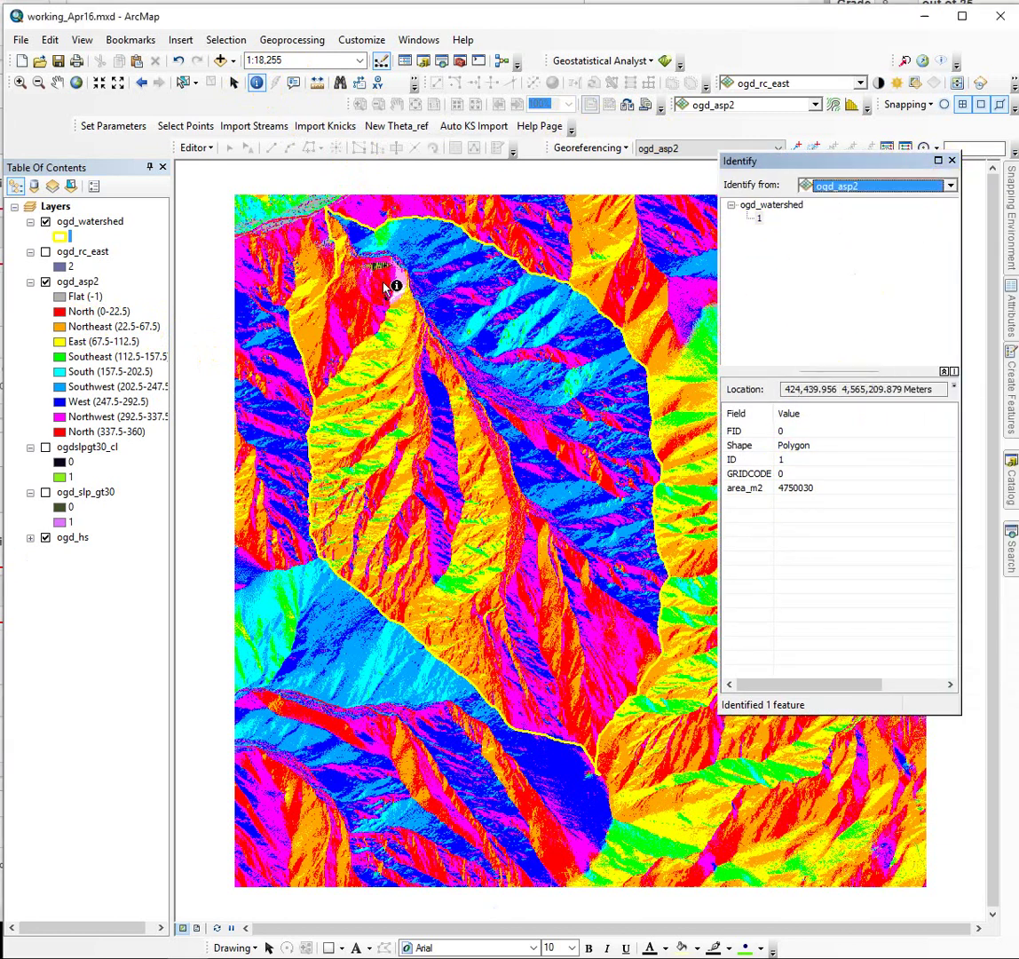
left_click(310, 331)
left_click(855, 237)
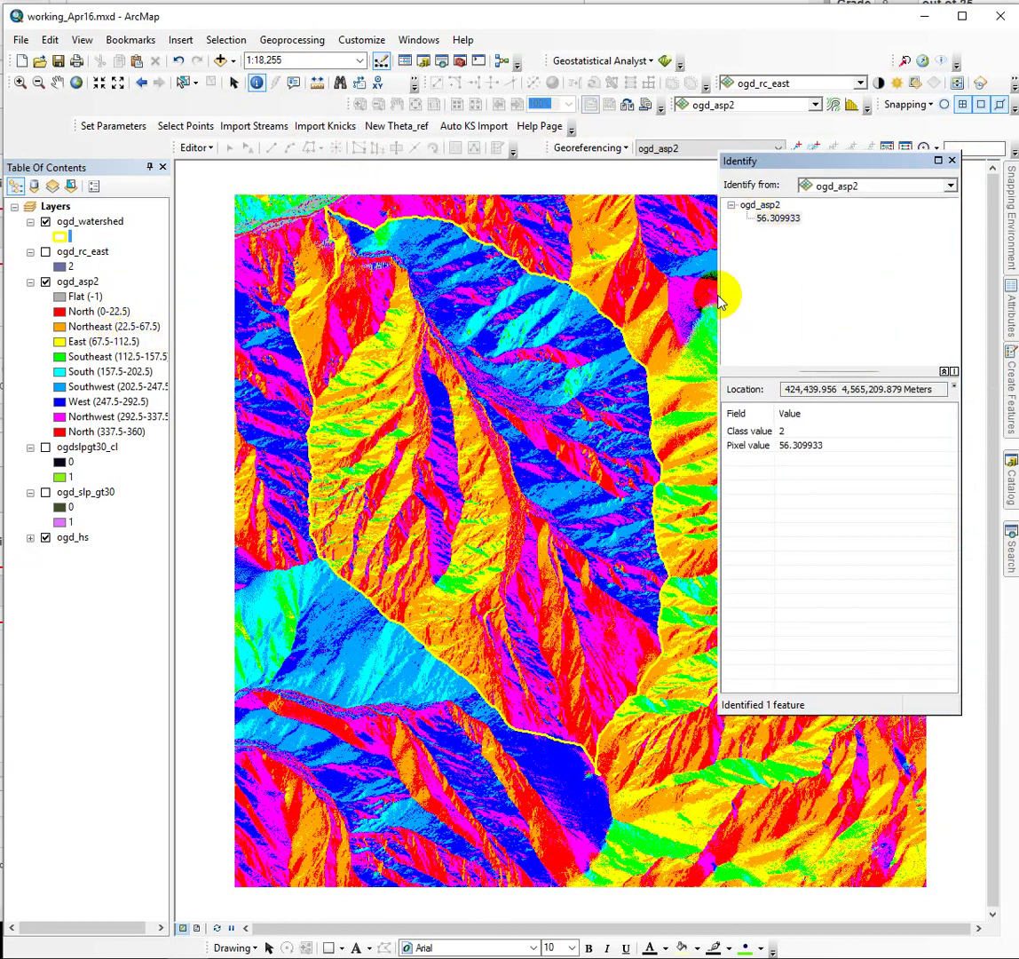
left_click(544, 561)
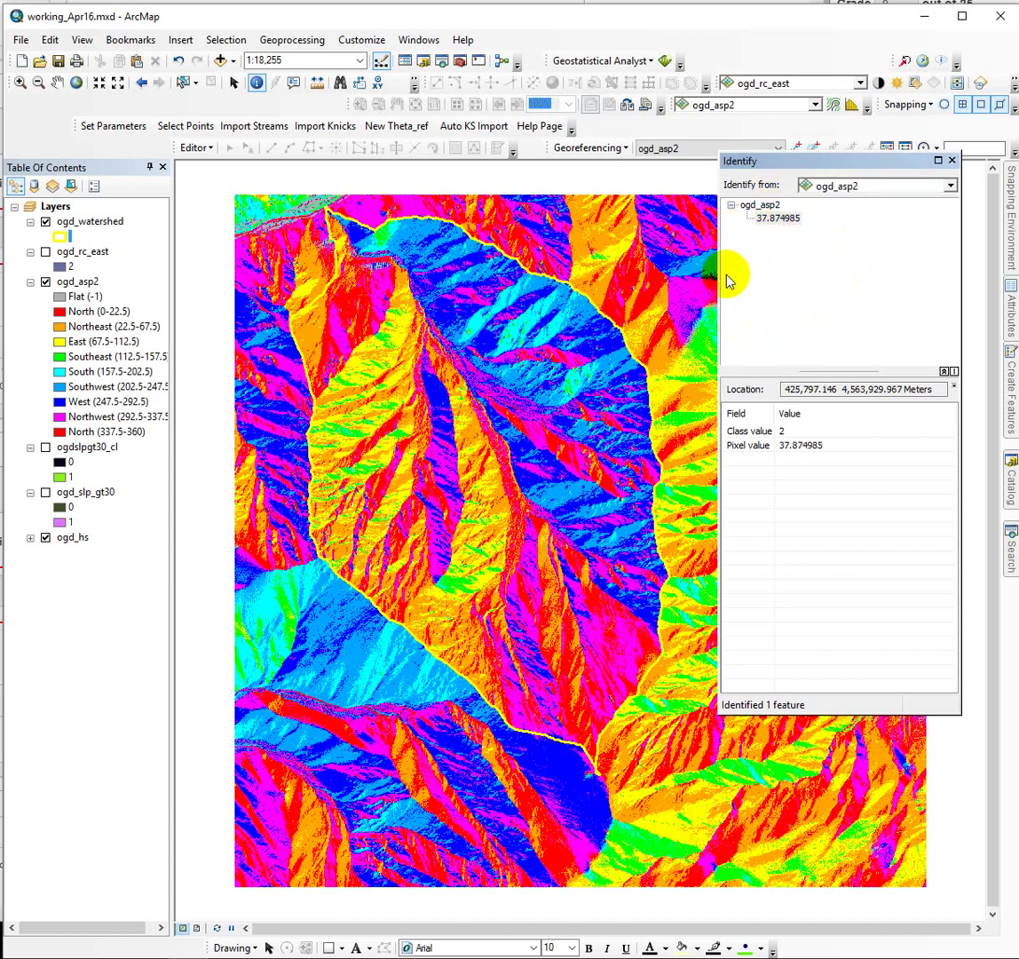
left_click(472, 435)
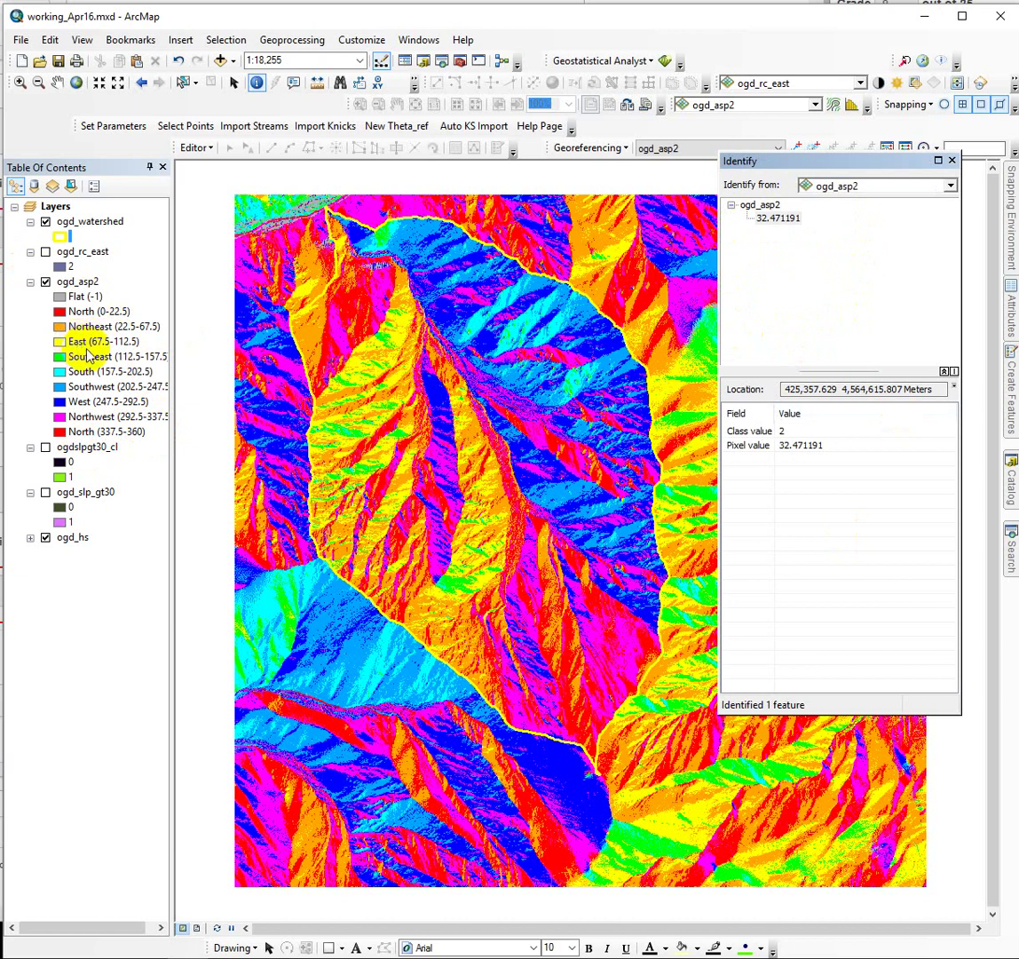
left_click(950, 161)
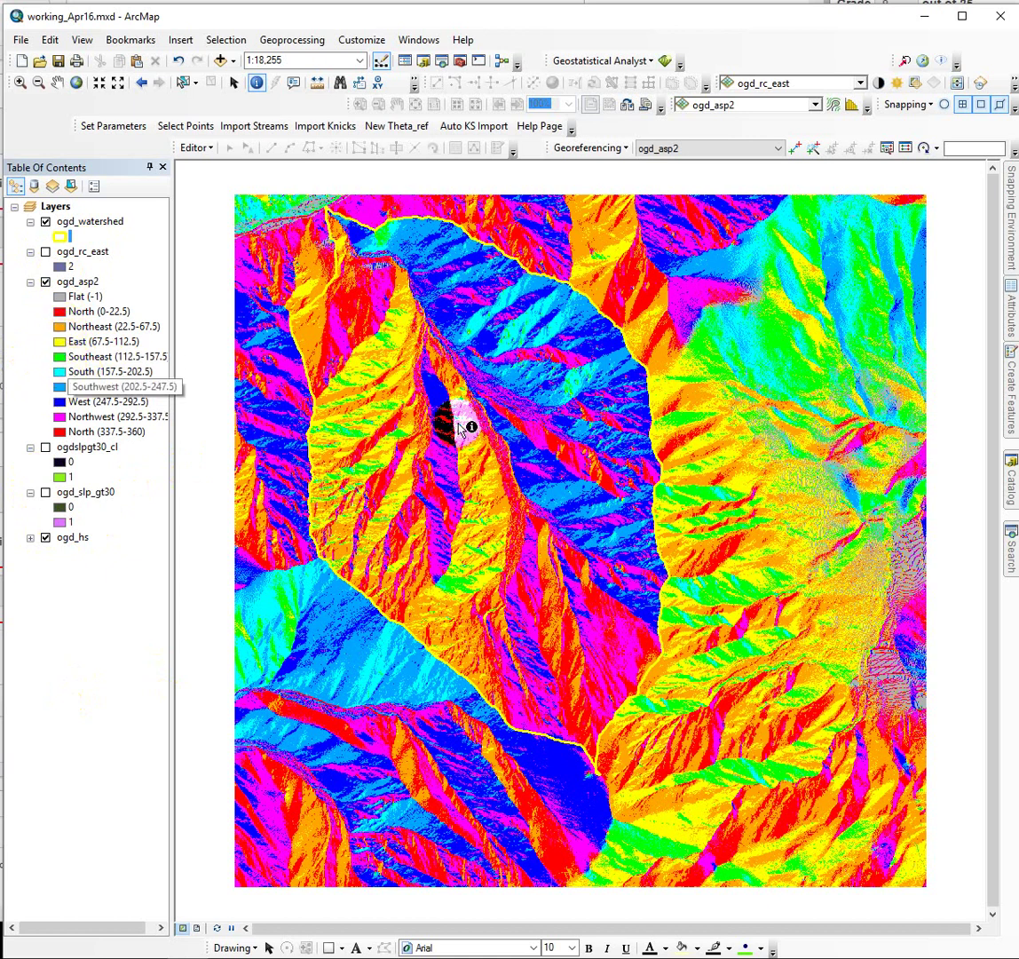
Show only ogd_rc_east by hiding ogd_asp2 and the ogd_hs hillshade, then open its layer menu.
left_click(46, 252)
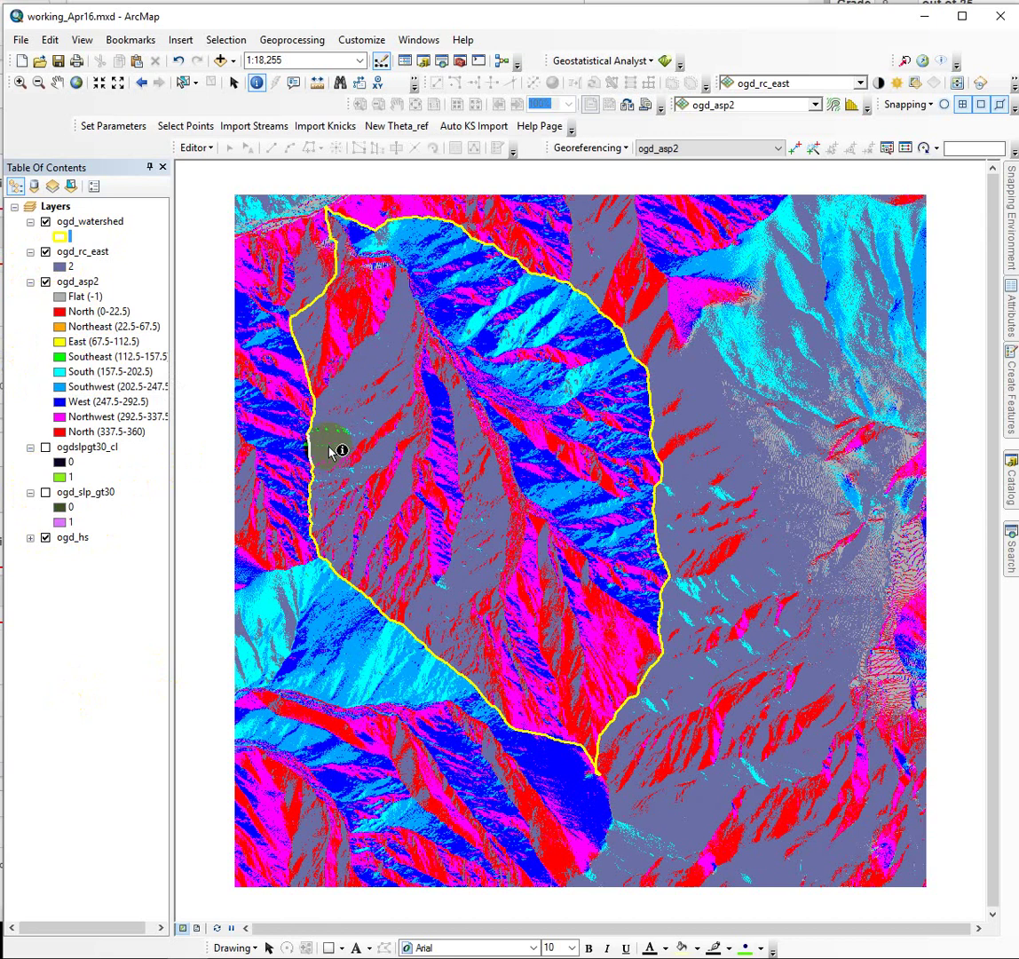
left_click(447, 381)
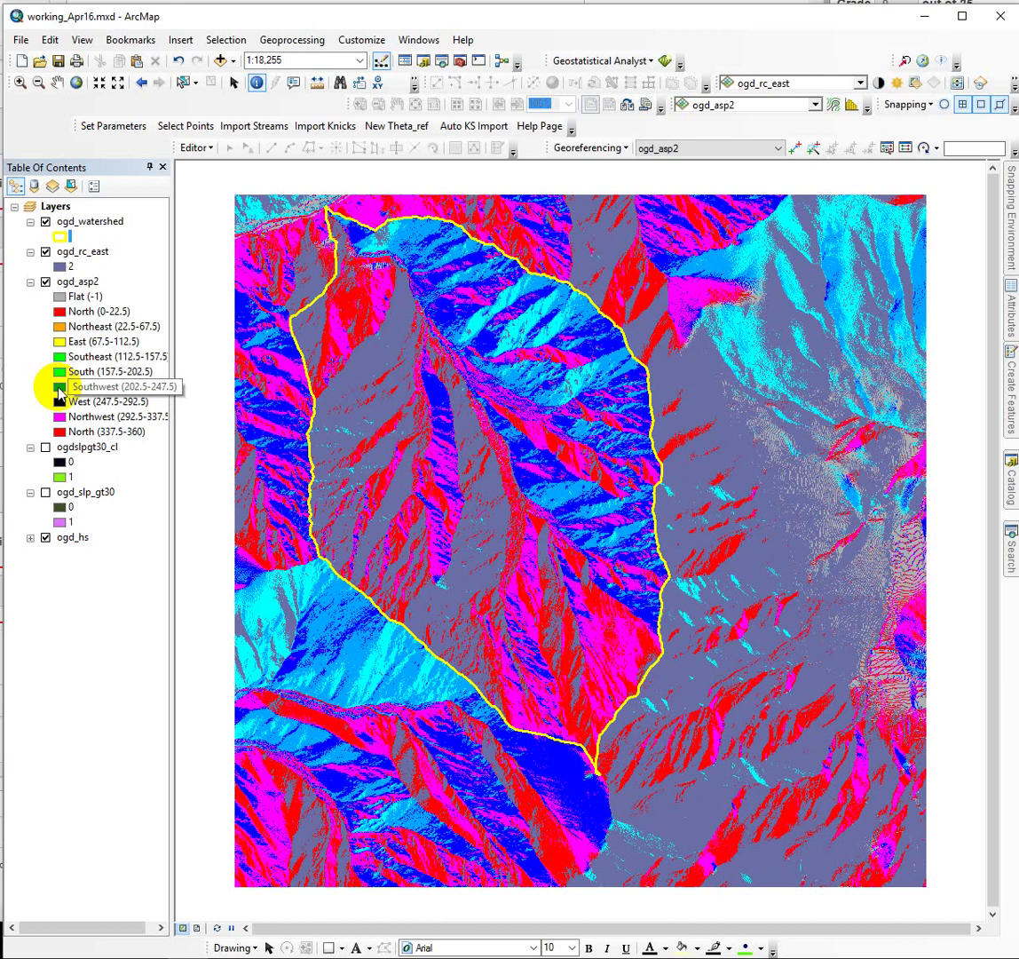
left_click(45, 282)
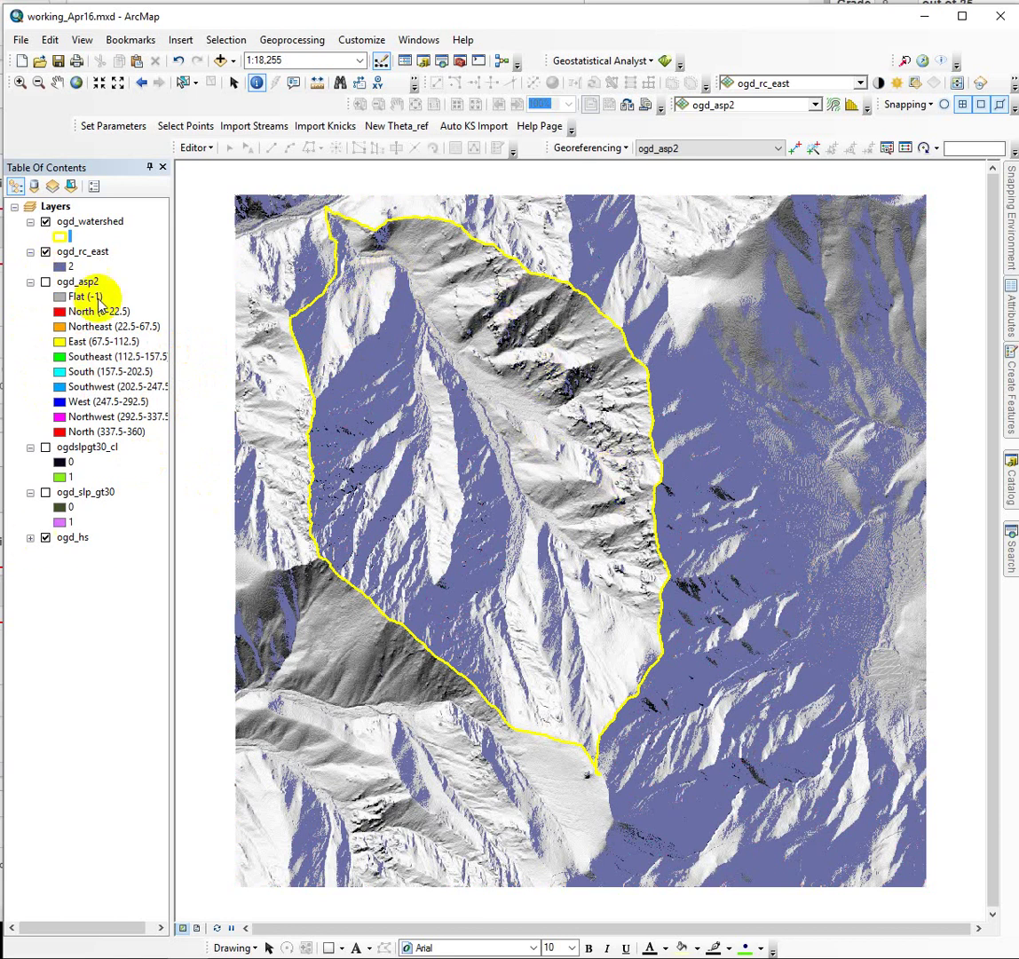
left_click(45, 537)
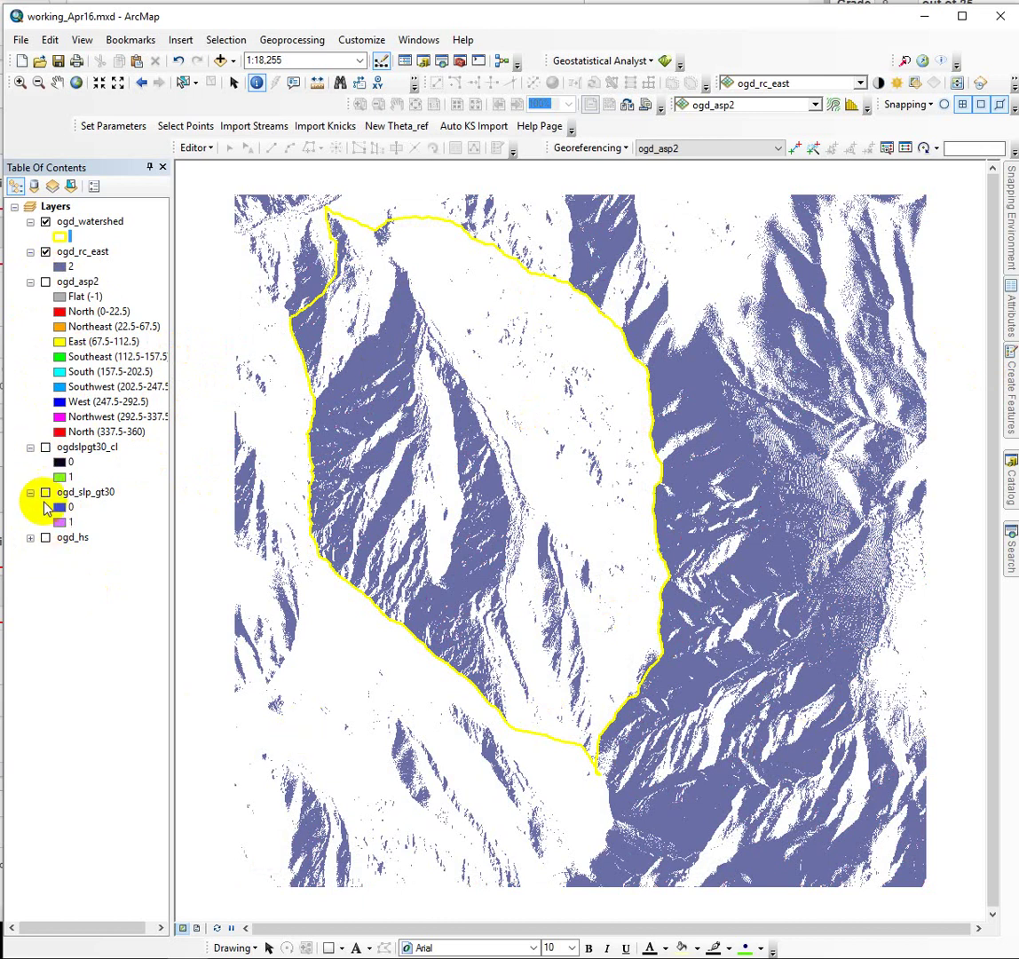
left_click(78, 252)
right_click(81, 252)
View the ogd_rc_east attribute table, widen COUNT to read the full cell count, then close it.
left_click(126, 310)
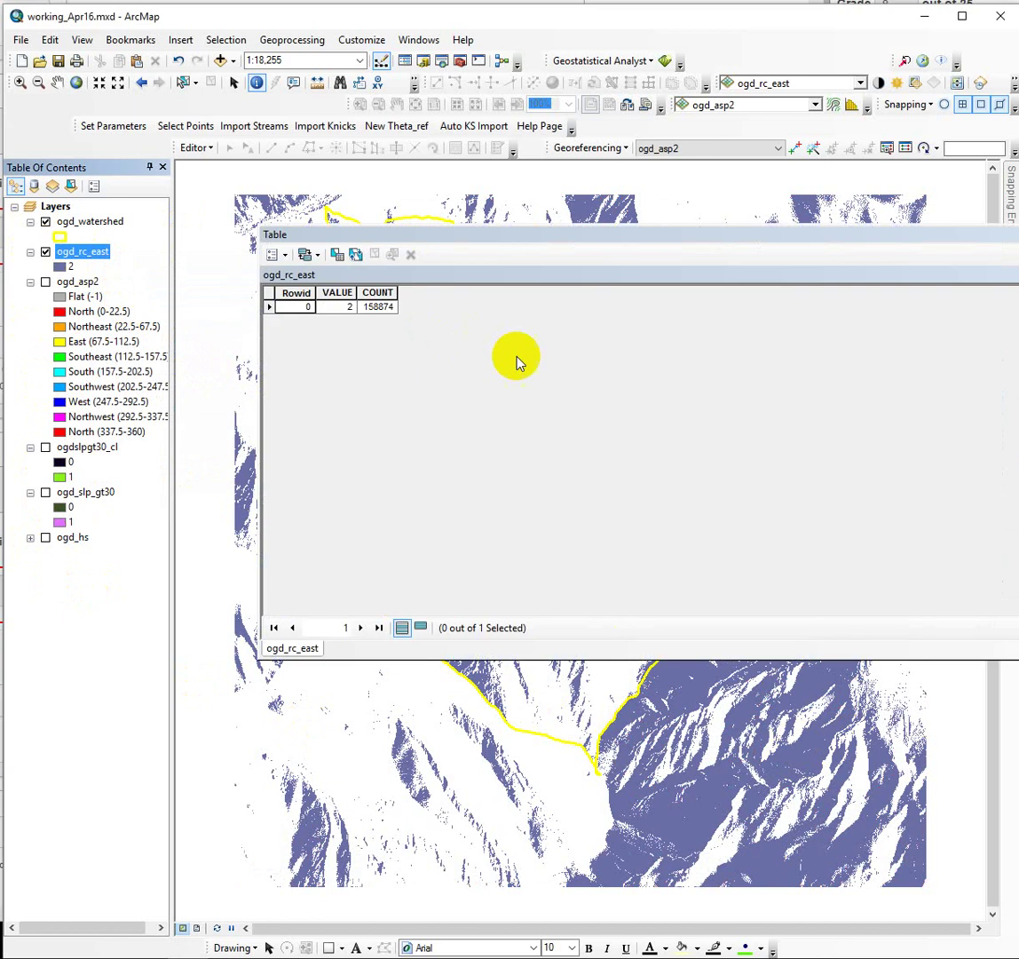
left_click(398, 293)
left_click_drag(399, 293, 538, 293)
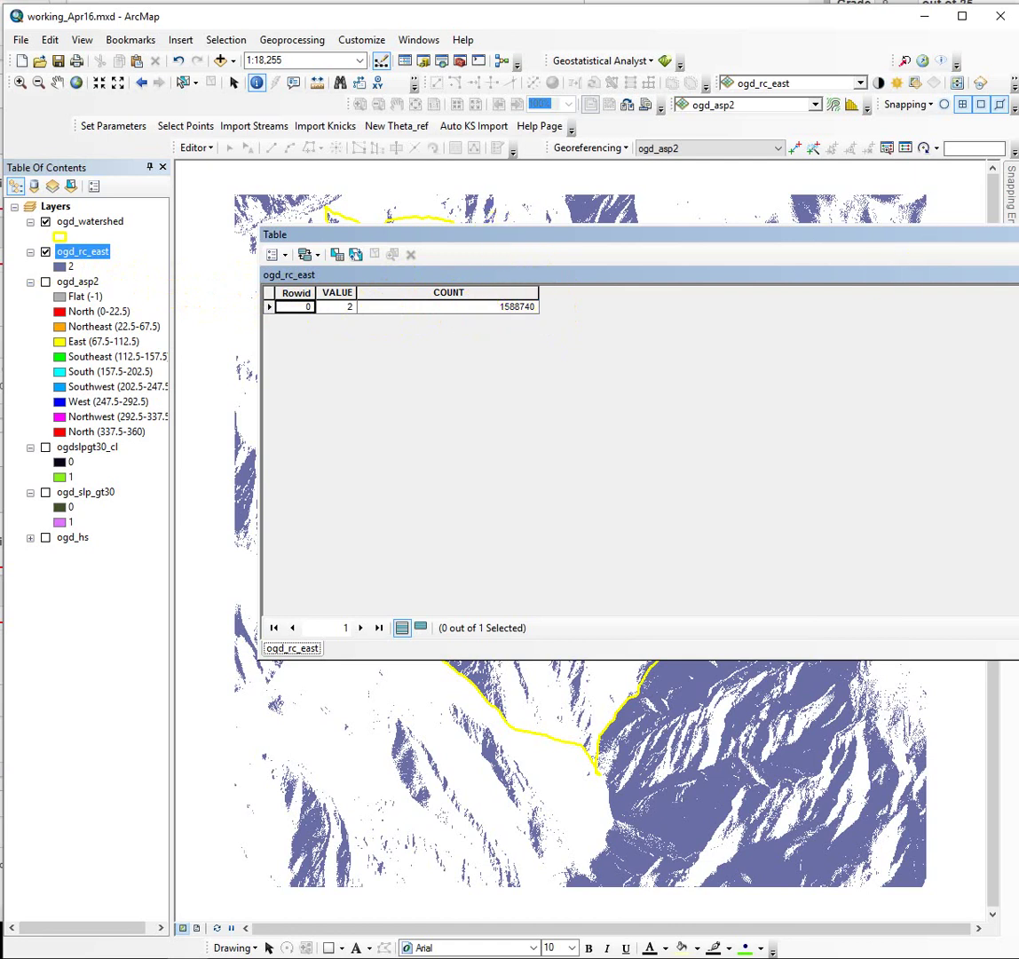
left_click(980, 248)
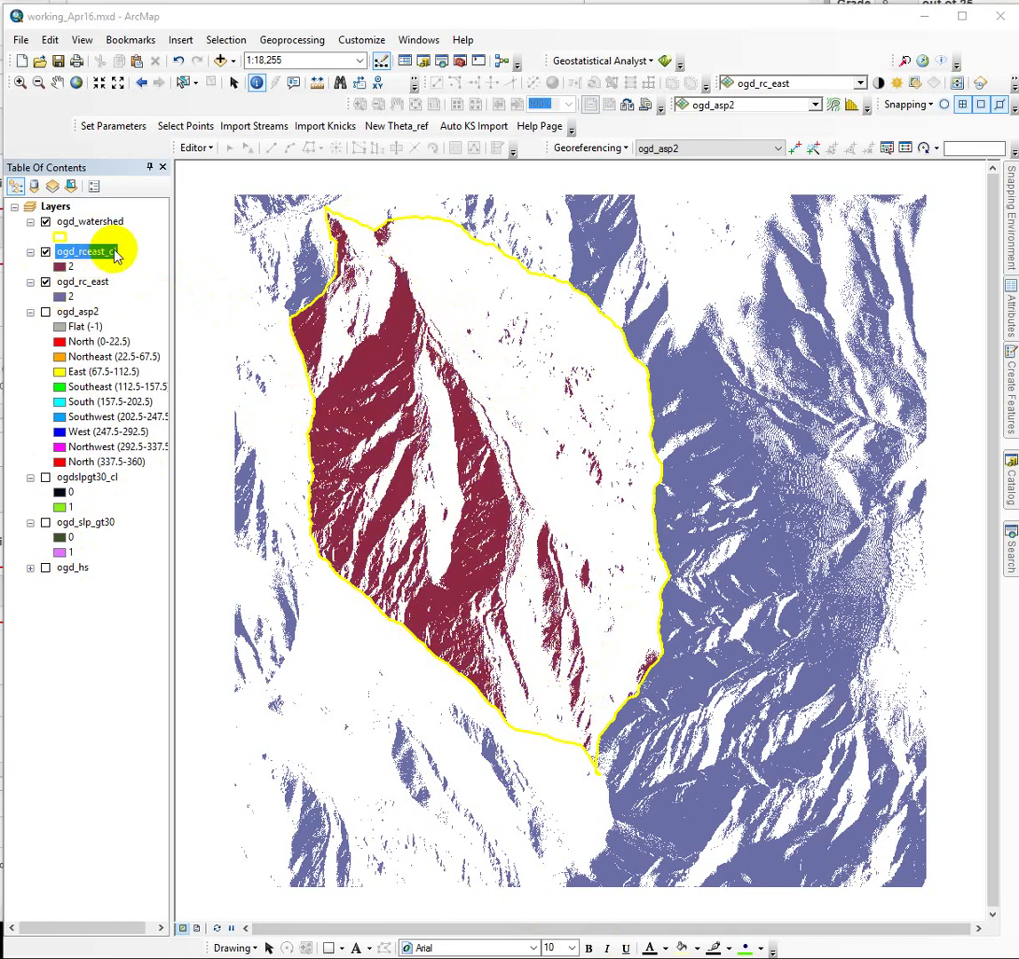
Hide ogd_rc_east and view the ogd_rceast_cl attribute table with COUNT 366657 fully shown.
left_click(45, 281)
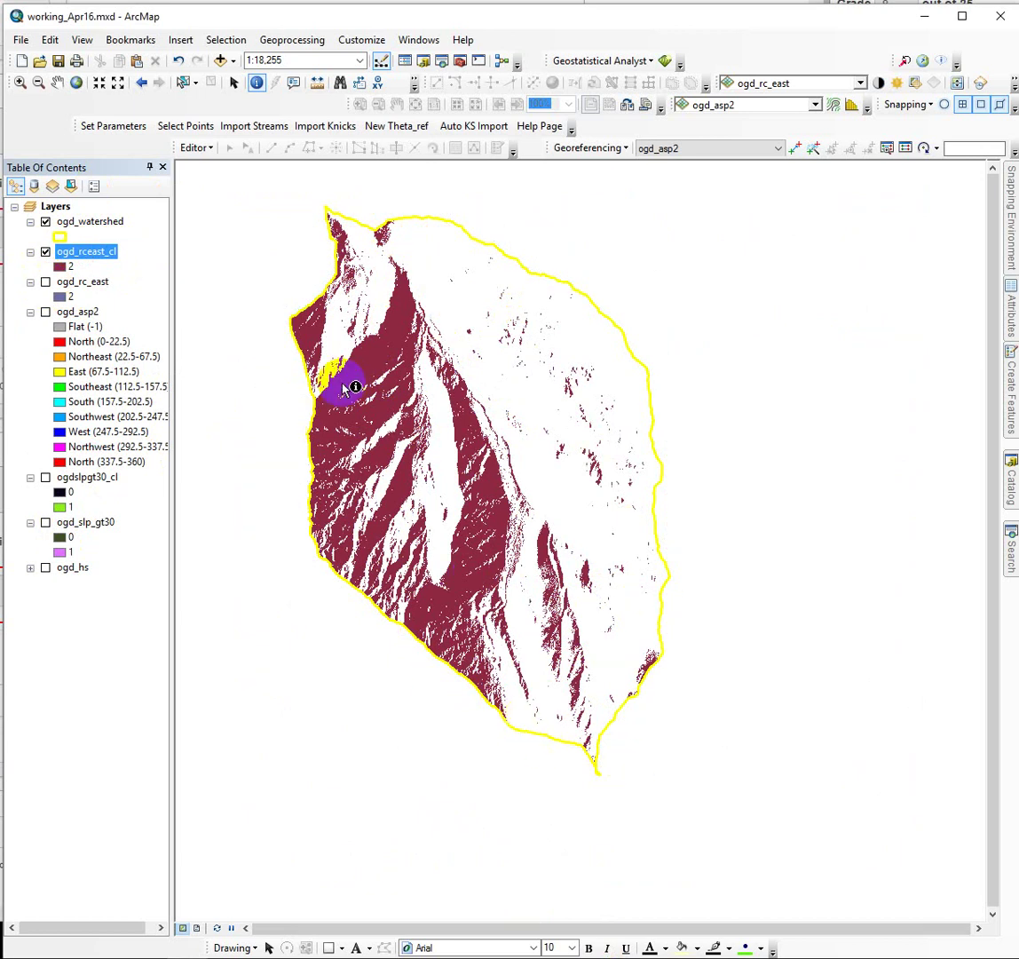
right_click(109, 257)
left_click(153, 298)
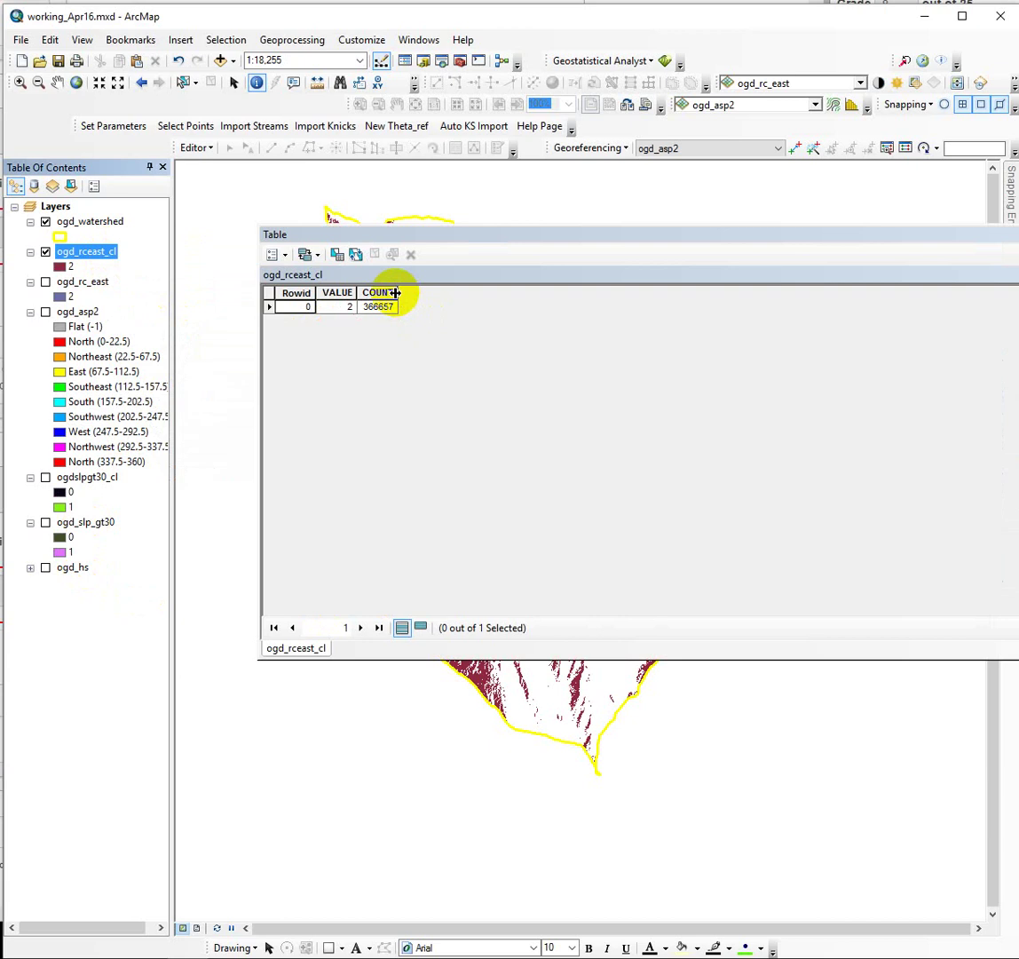
double_click(397, 292)
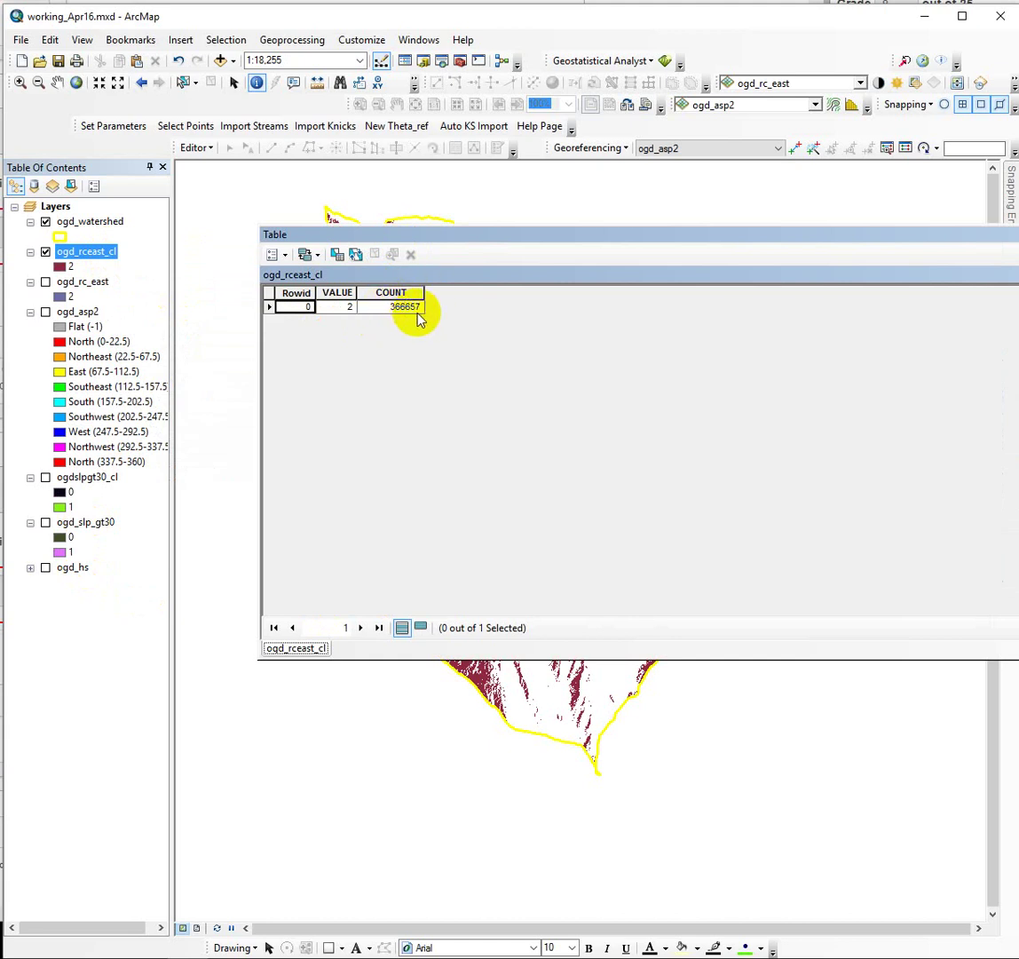
Narrow the attribute table window and place it beside the clipped watershed cells.
left_click_drag(432, 233, 296, 297)
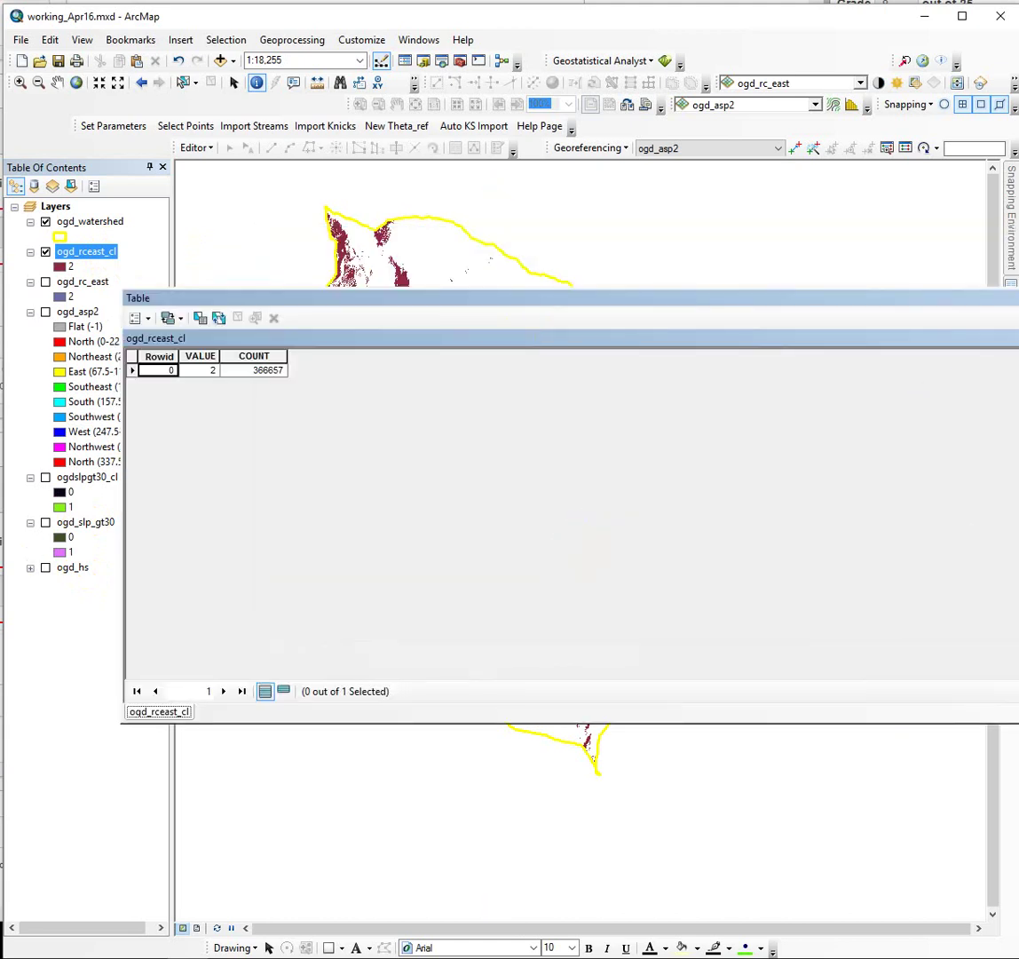
left_click_drag(1018, 480, 382, 475)
left_click_drag(260, 300, 769, 334)
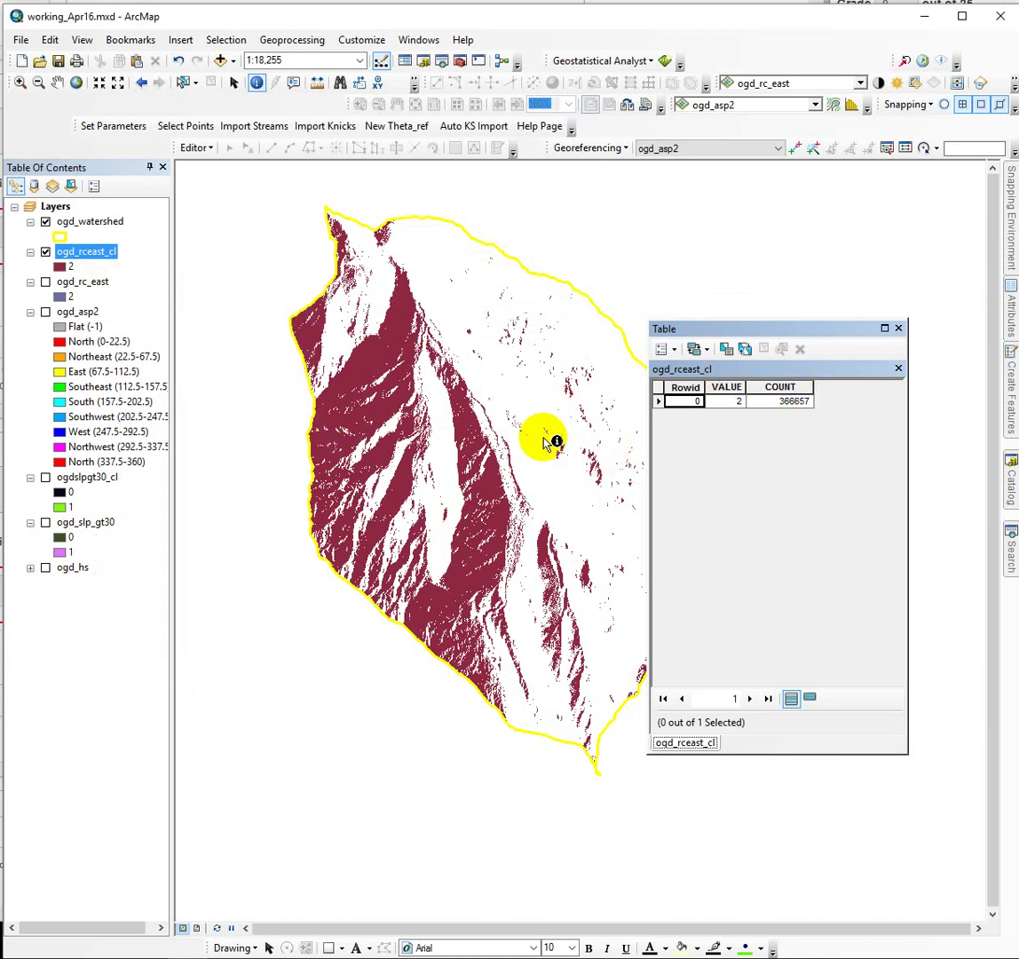
Zoom in on the clipped raster's bottom tip until individual cells are visible, around 1:47.65.
left_click(19, 82)
left_click_drag(359, 227, 411, 267)
left_click_drag(425, 521, 562, 622)
left_click_drag(396, 521, 580, 661)
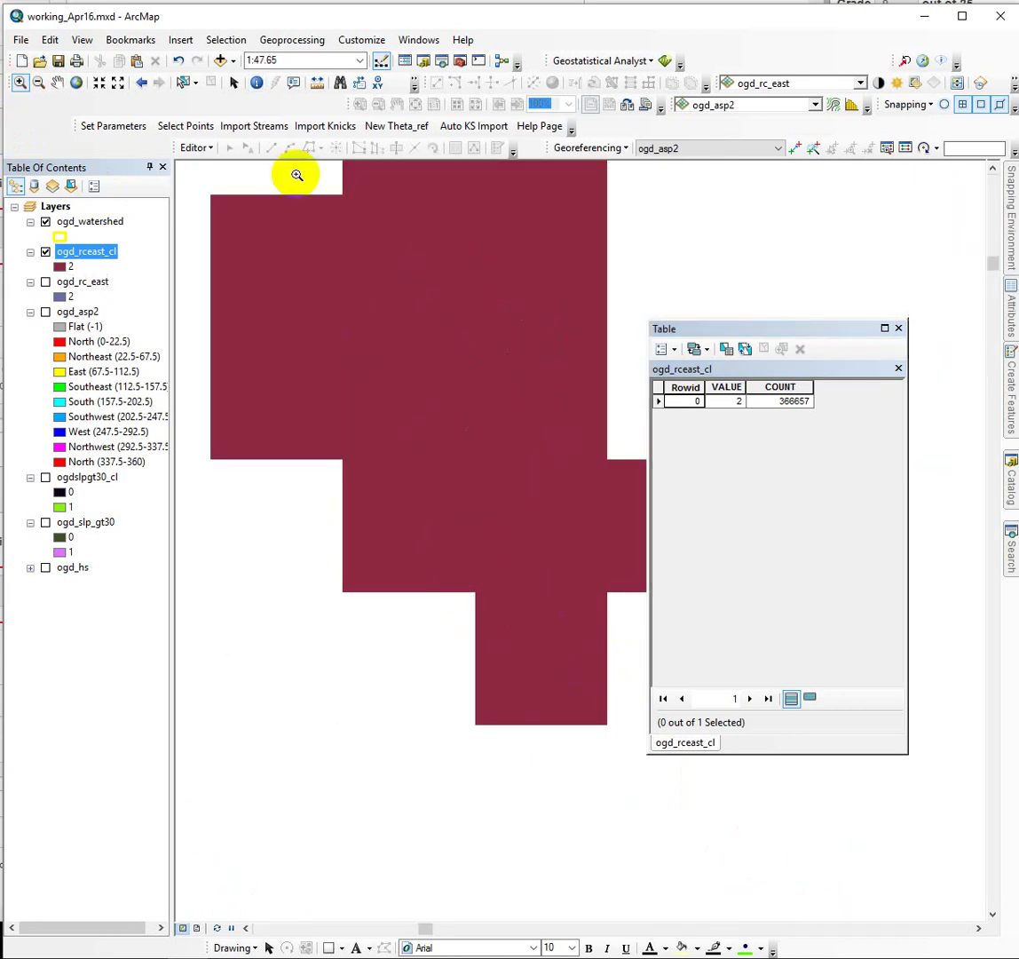
Measure one cell's edge at about 1.99 meters, then bring up the ogd_rceast_cl layer menu.
left_click(317, 82)
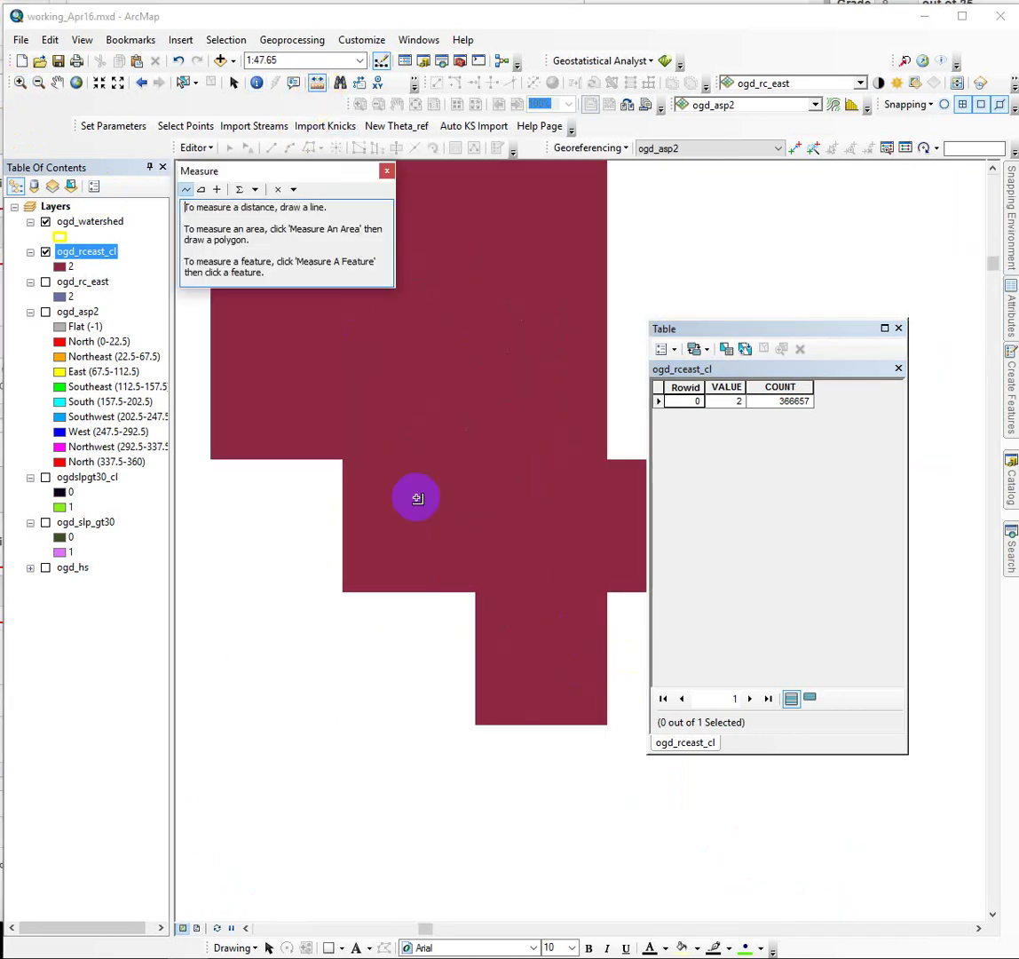
left_click(475, 666)
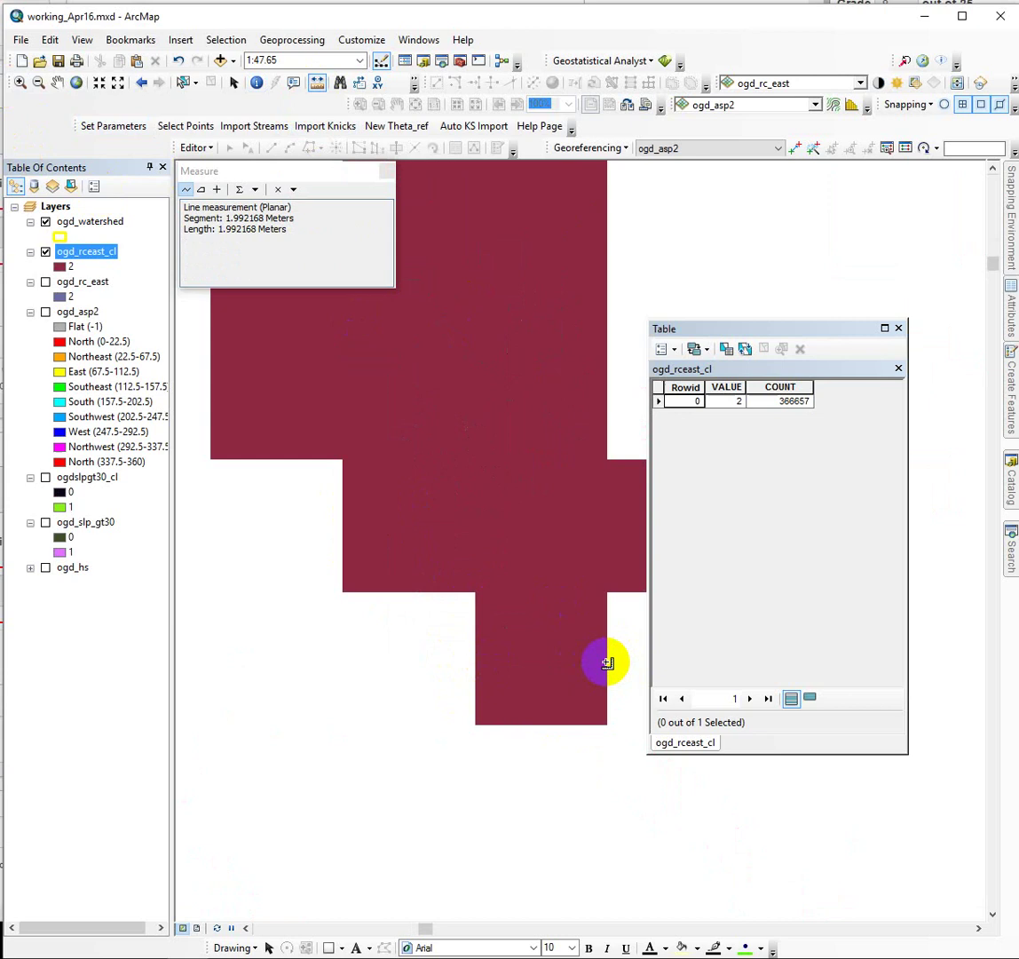
right_click(80, 255)
Check that ogd_rceast_cl has a 2, 2 cell size, then close Layer Properties and the attribute table.
left_click(561, 360)
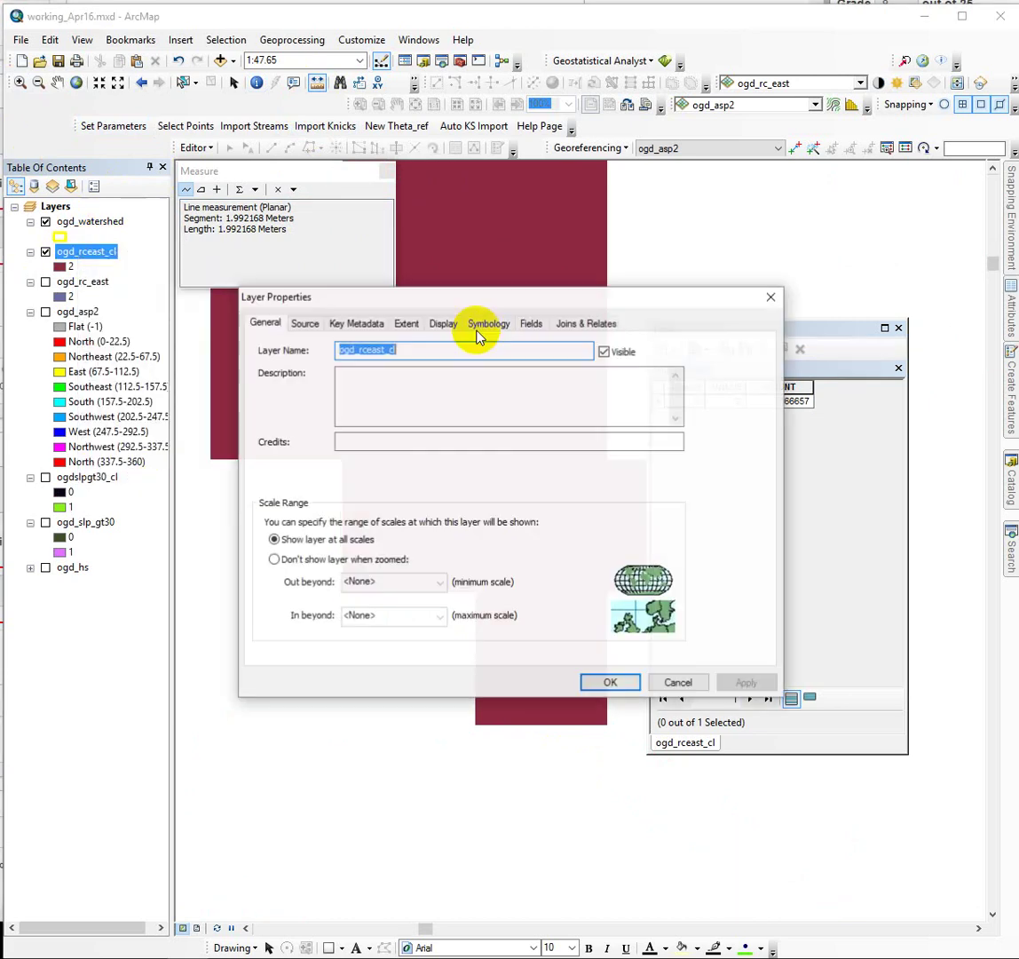
left_click(302, 323)
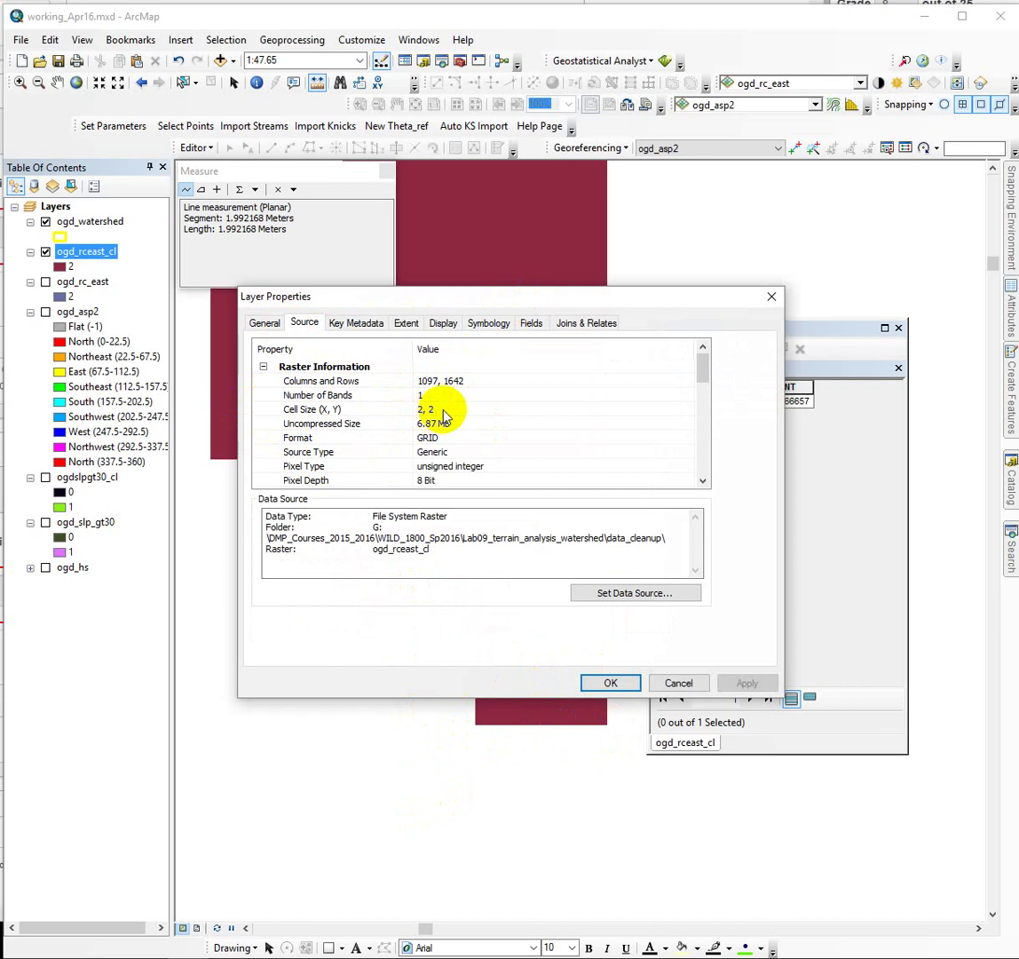
left_click(611, 683)
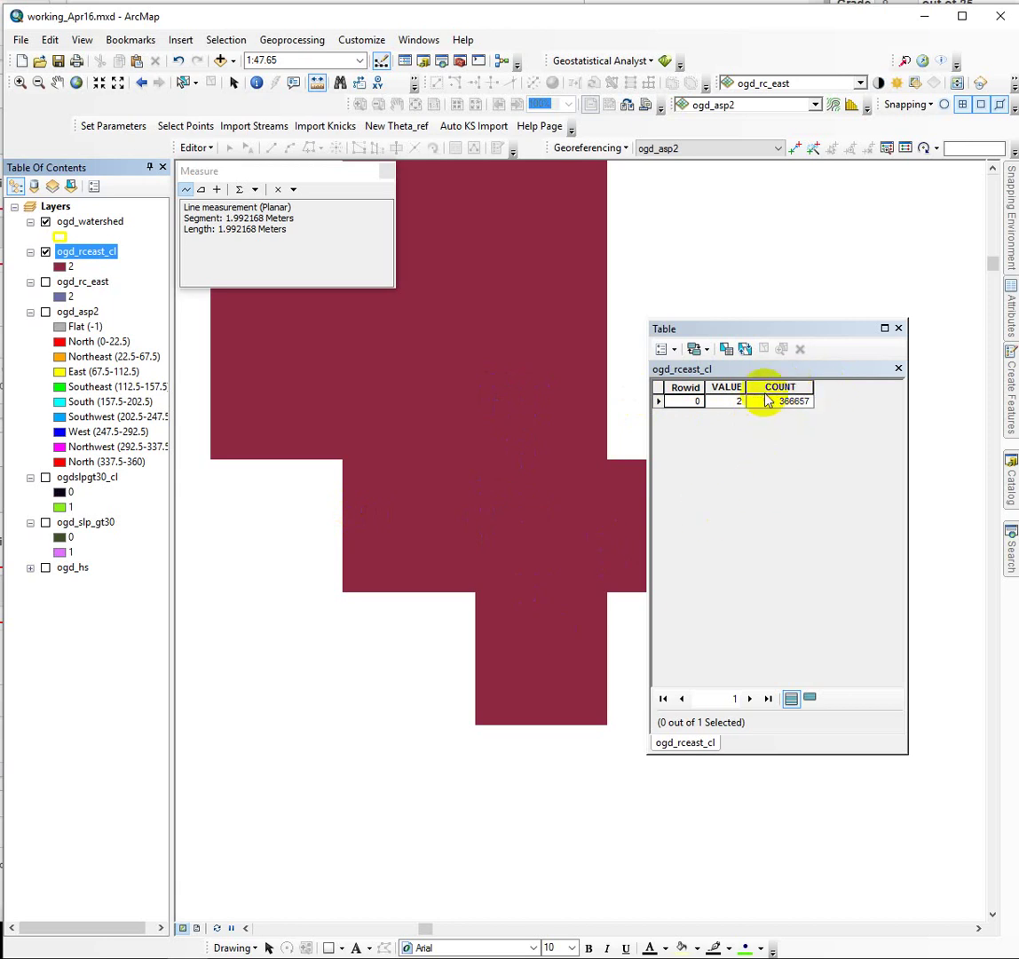
left_click(898, 328)
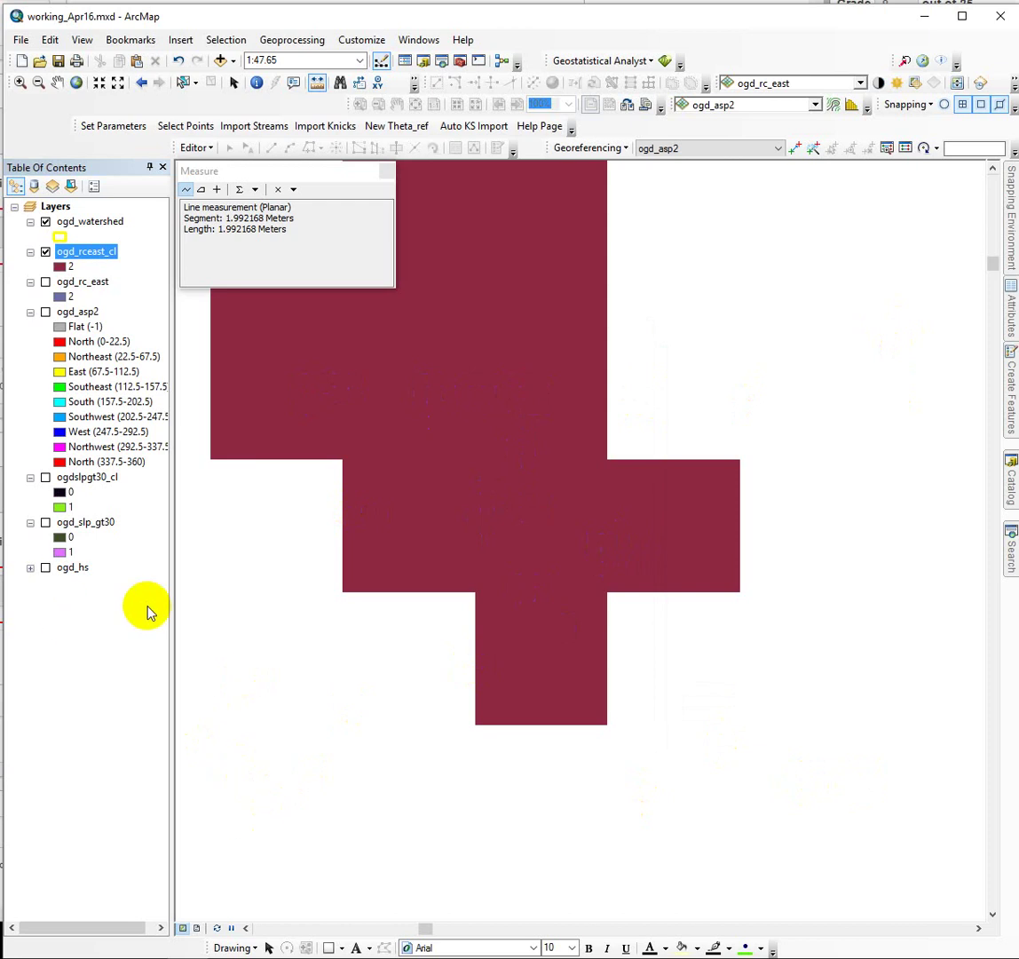